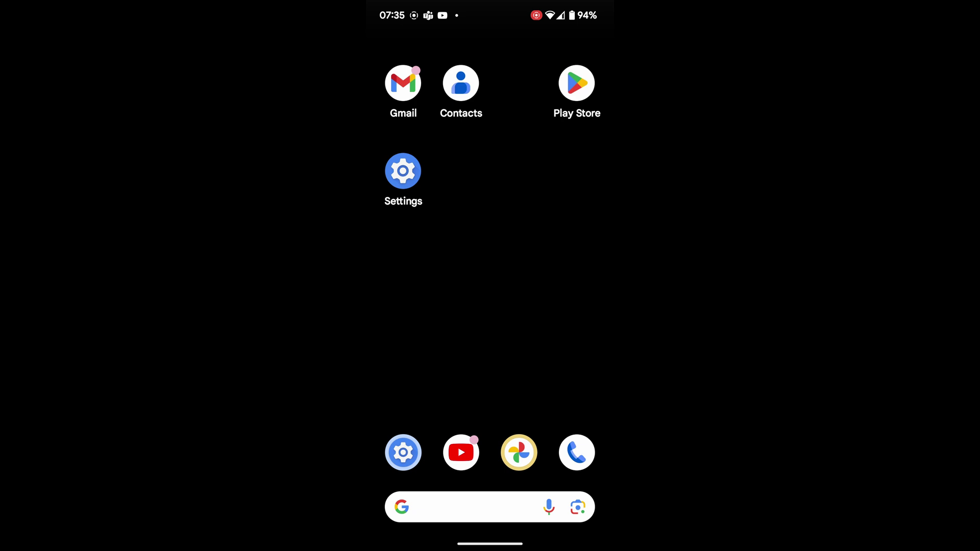
Enter the phone's Settings and go to the Sound & vibration category.
left_click(403, 171)
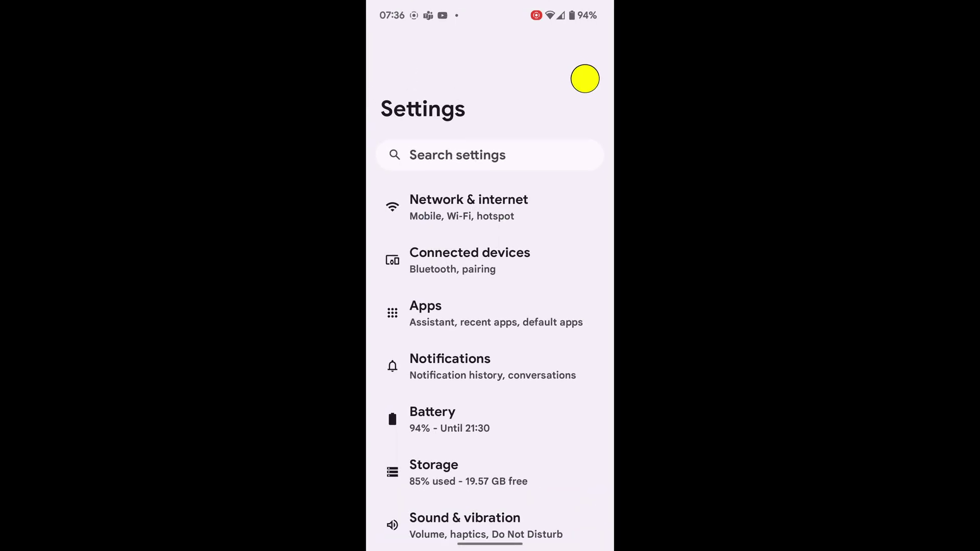
scroll(490, 306, "down", 5)
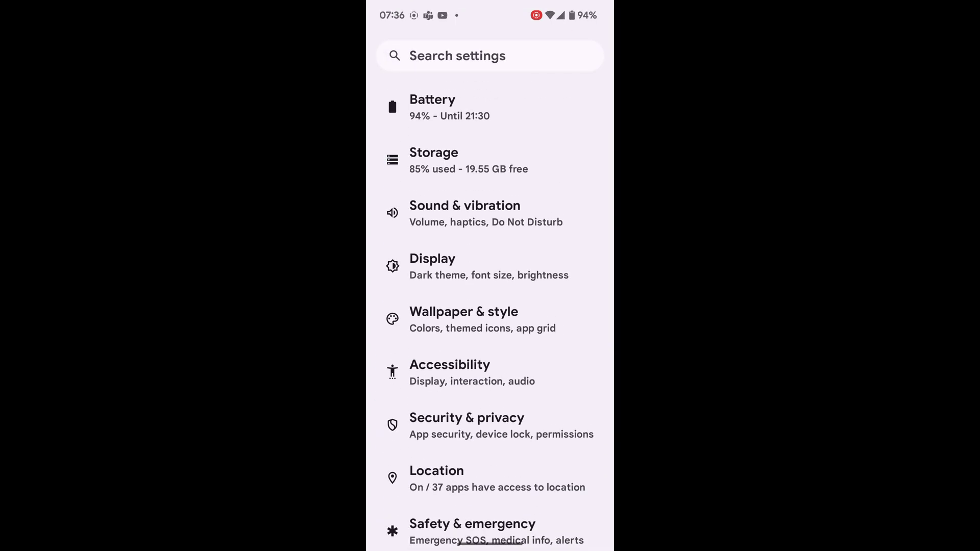
left_click(593, 217)
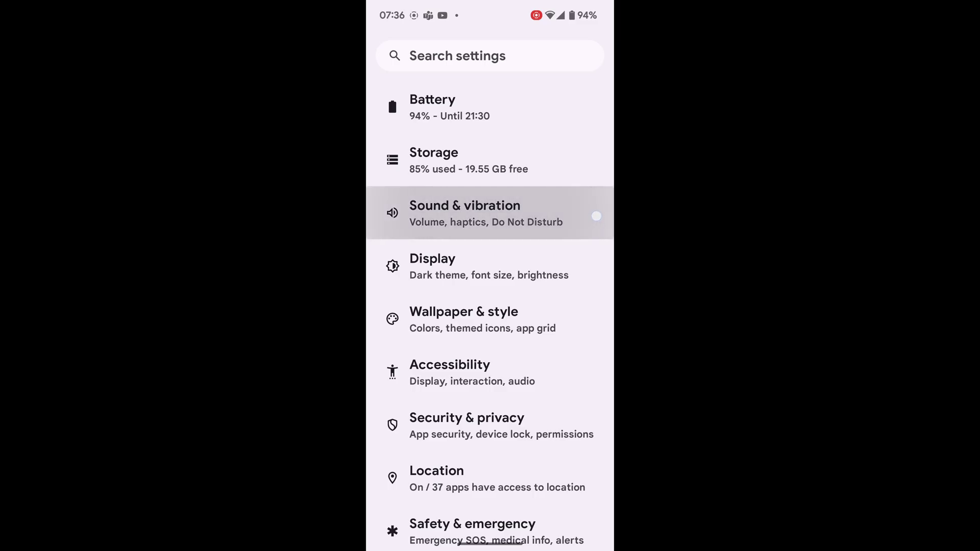
From Sound & vibration, go into the Vibration & haptics settings (currently Off).
left_click(597, 214)
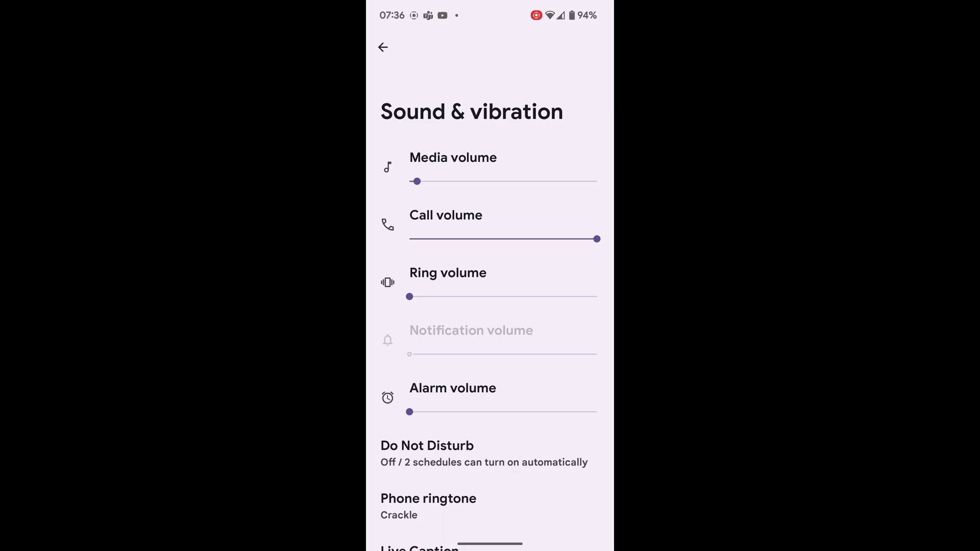
scroll(490, 306, "down", 5)
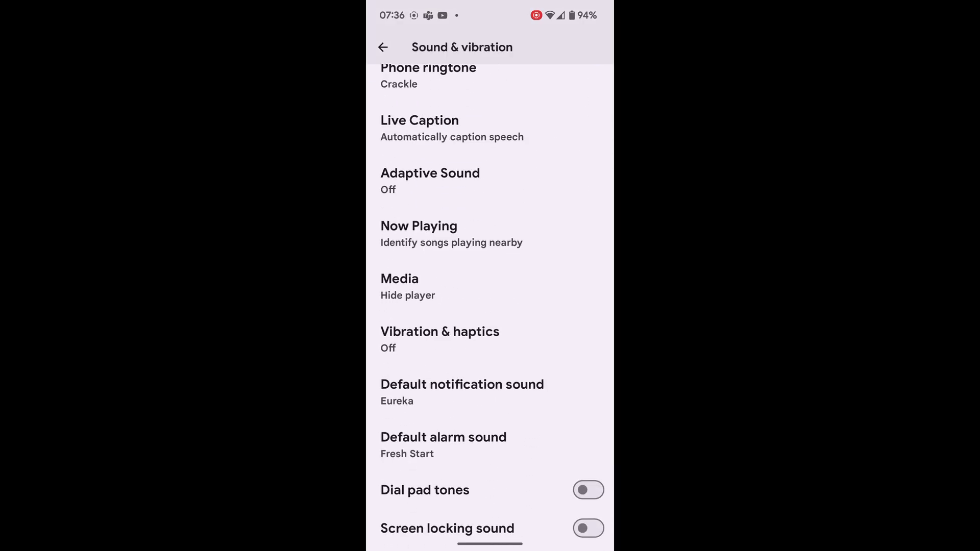
left_click(506, 347)
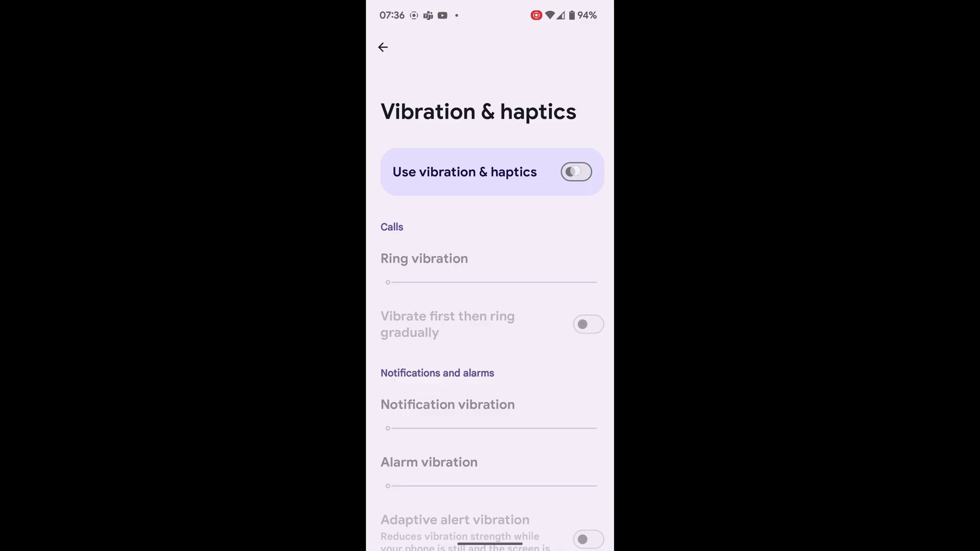
Turn on Use vibration & haptics, set ring vibration to about a third and notification vibration to minimum.
left_click(492, 172)
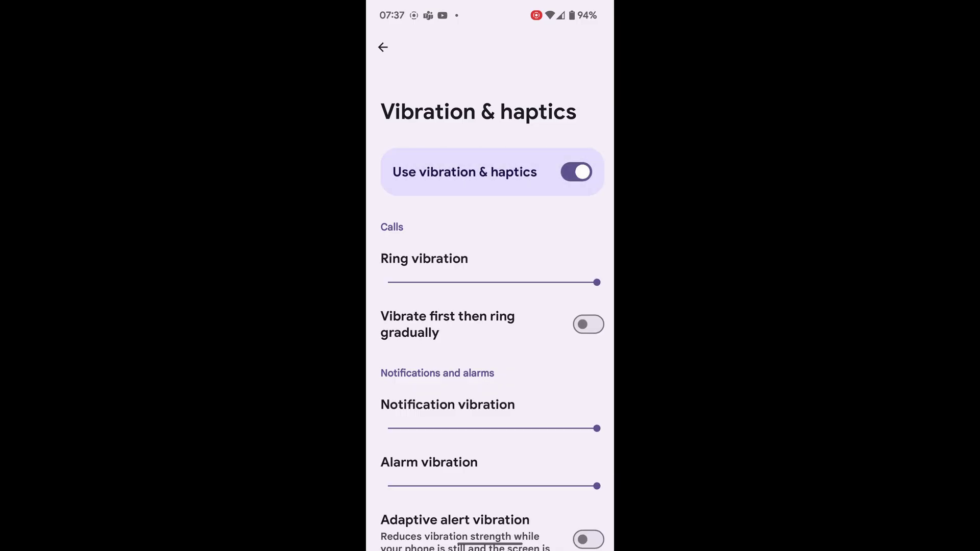
scroll(490, 306, "down", 3)
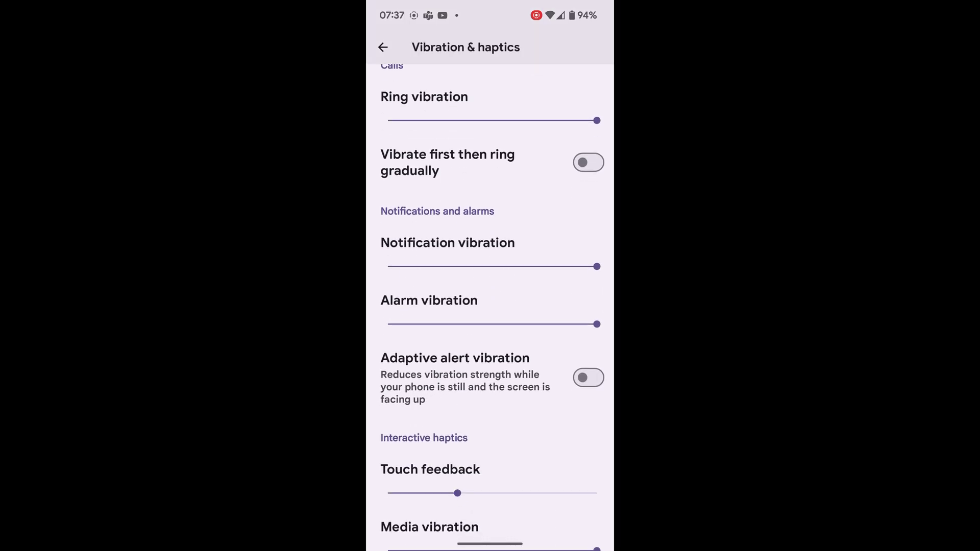
left_click_drag(596, 121, 457, 120)
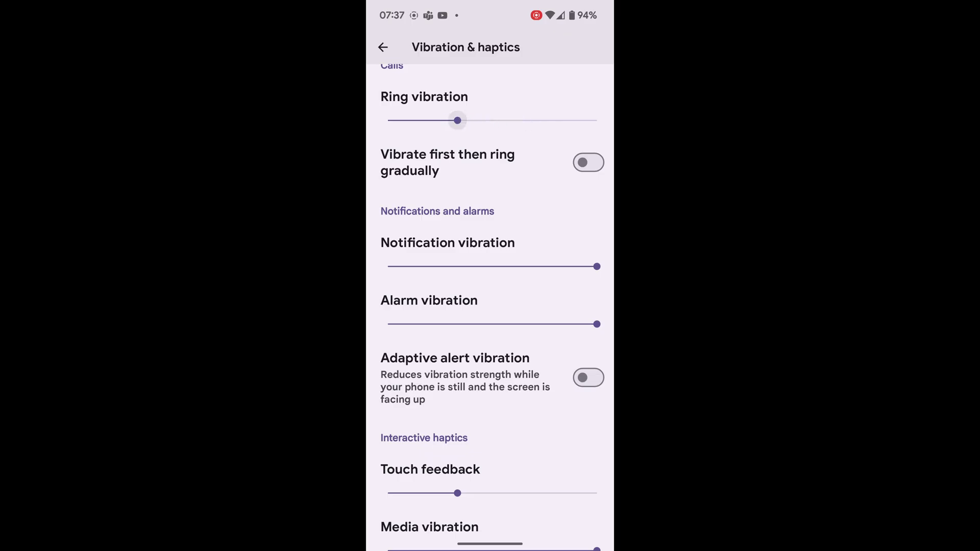
left_click_drag(597, 267, 388, 267)
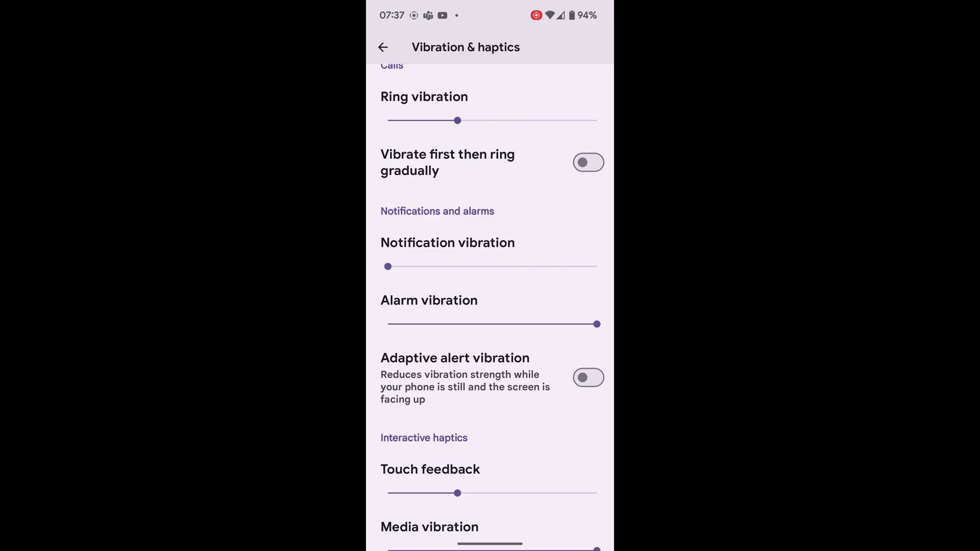